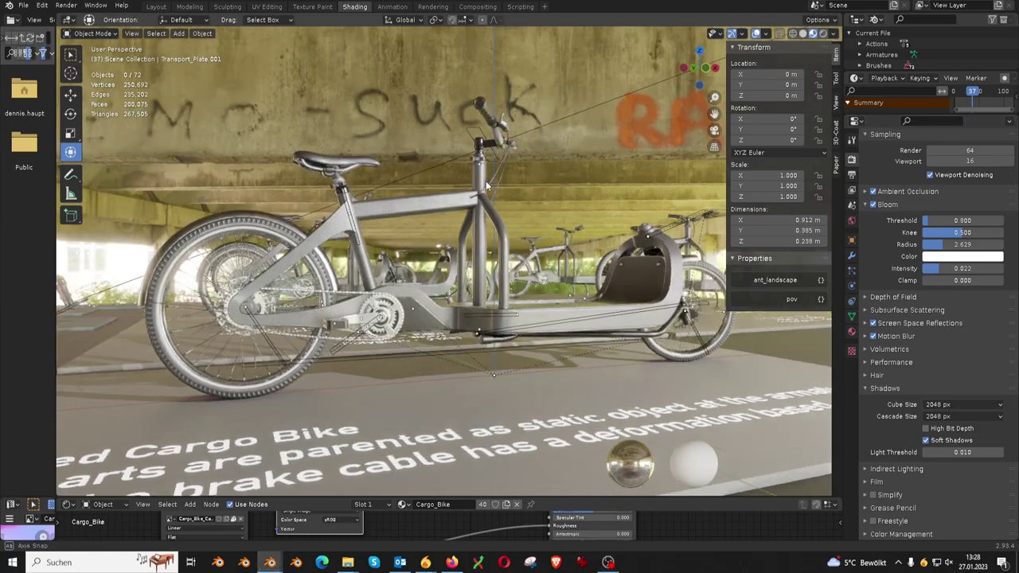
# Step: Maximize the 3D viewport and orbit around the carbon cargo bike, from behind and close to its frame tubes
pyautogui.hotkey('ctrl', 'space')
pyautogui.moveTo(498, 179)
pyautogui.mouseDown(button='middle')
pyautogui.moveTo(516, 226)
pyautogui.moveTo(559, 214)
pyautogui.moveTo(418, 253)
pyautogui.moveTo(561, 259)
pyautogui.moveTo(660, 277)
pyautogui.mouseUp(button='middle')
pyautogui.scroll(8, 660, 277)
pyautogui.moveTo(575, 305)
pyautogui.mouseDown(button='middle')
pyautogui.moveTo(353, 277)
pyautogui.moveTo(334, 240)
pyautogui.moveTo(336, 206)
pyautogui.moveTo(541, 235)
pyautogui.moveTo(613, 260)
pyautogui.moveTo(549, 289)
pyautogui.mouseUp(button='middle')
pyautogui.scroll(-5, 471, 312)
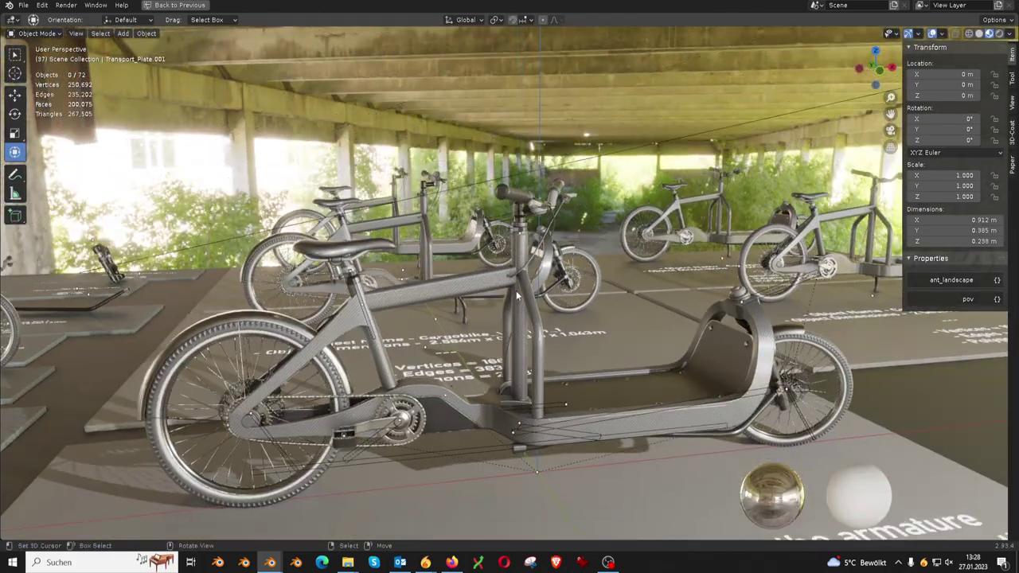
# Step: Walk past the graffiti wall, pillars, bikes and plates up to the bicycle wheel hub
pyautogui.scroll(-2, 513, 282)
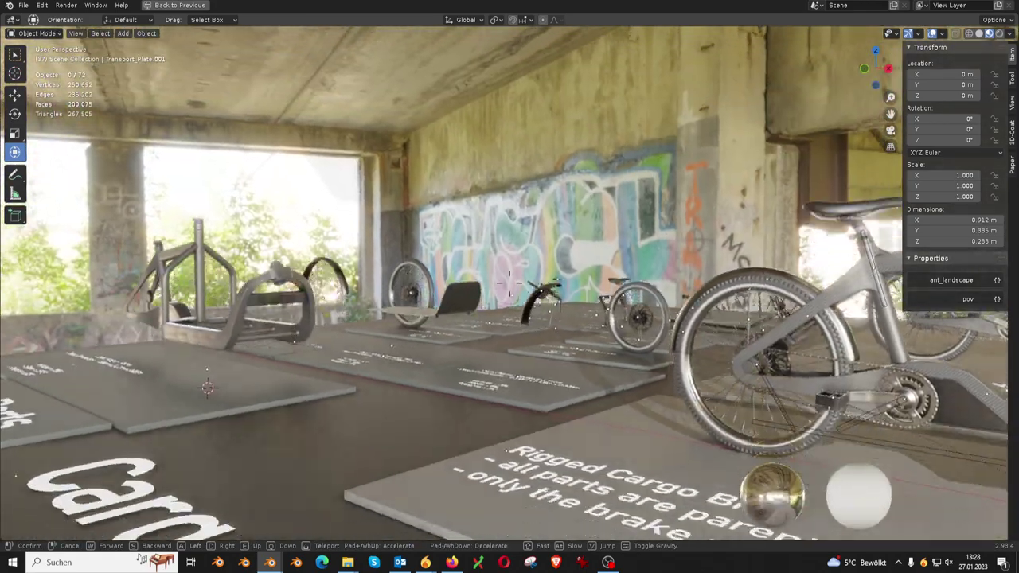
pyautogui.press('w')
pyautogui.press('w')
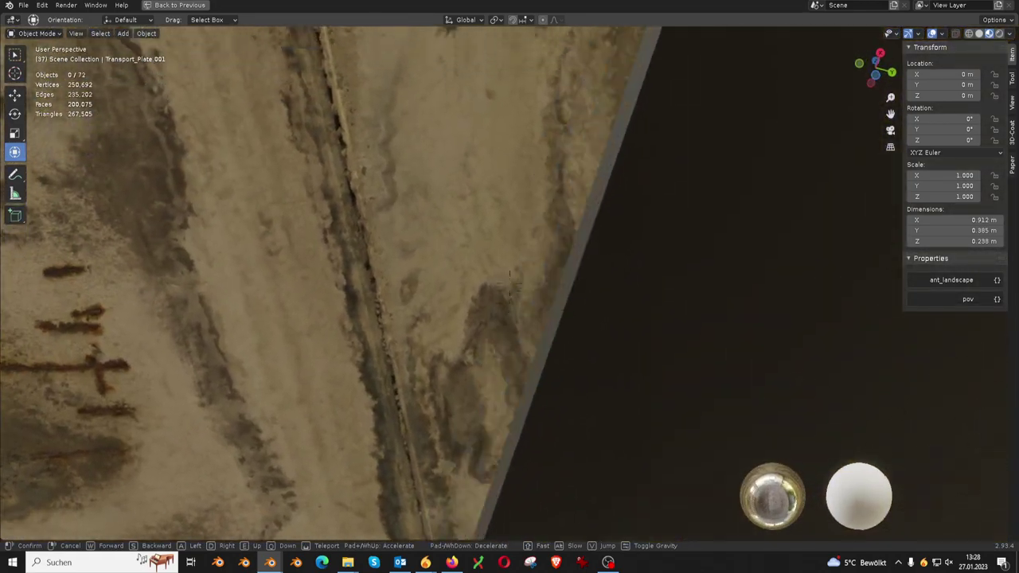
pyautogui.press('s')
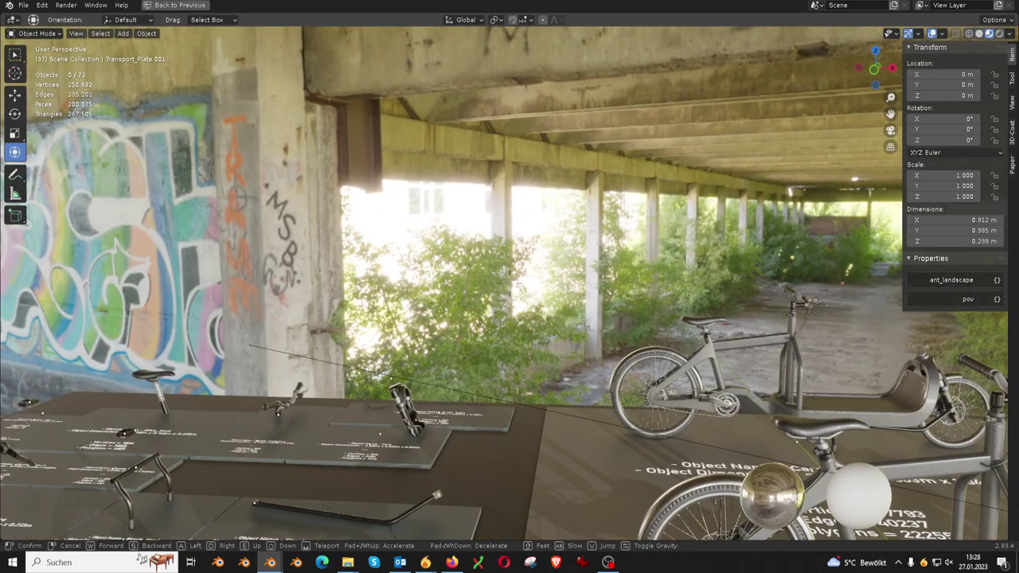
pyautogui.press('w')
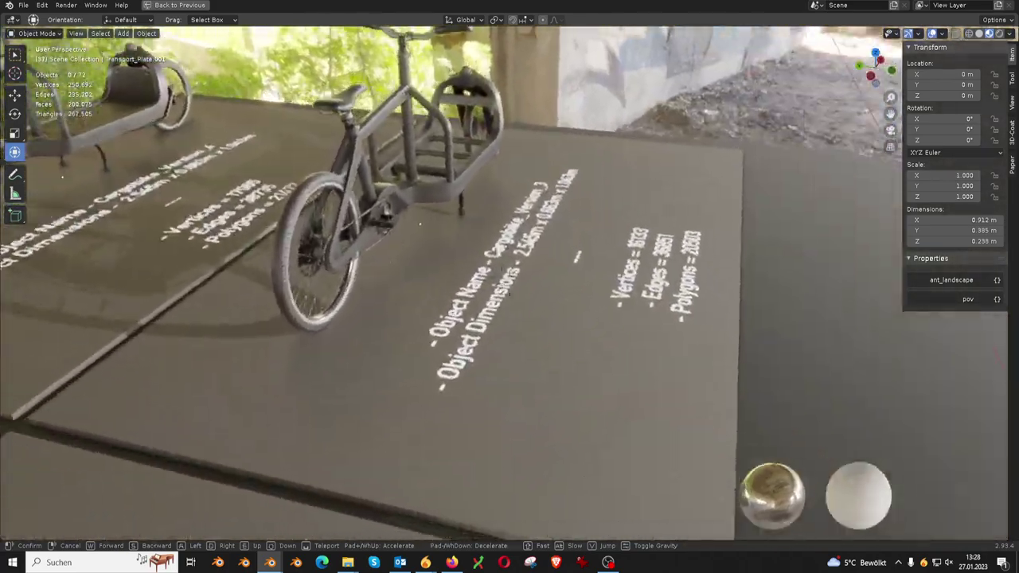
pyautogui.press('s')
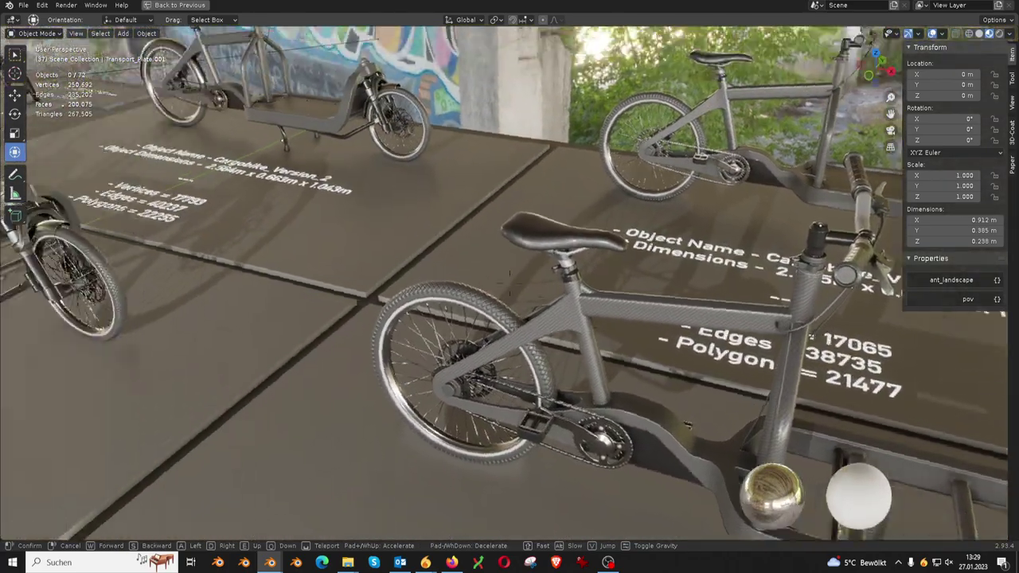
pyautogui.press('s')
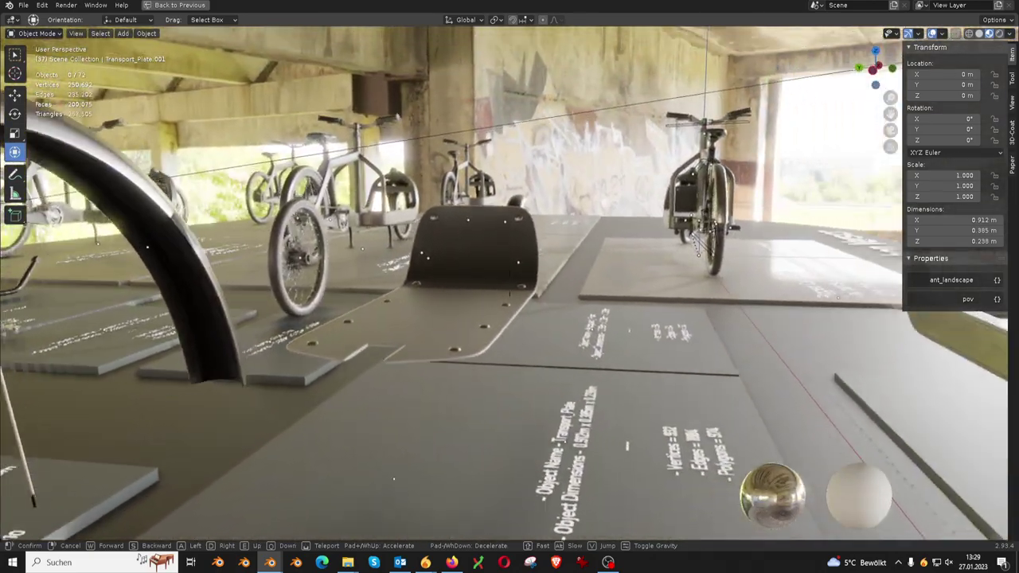
pyautogui.press('w')
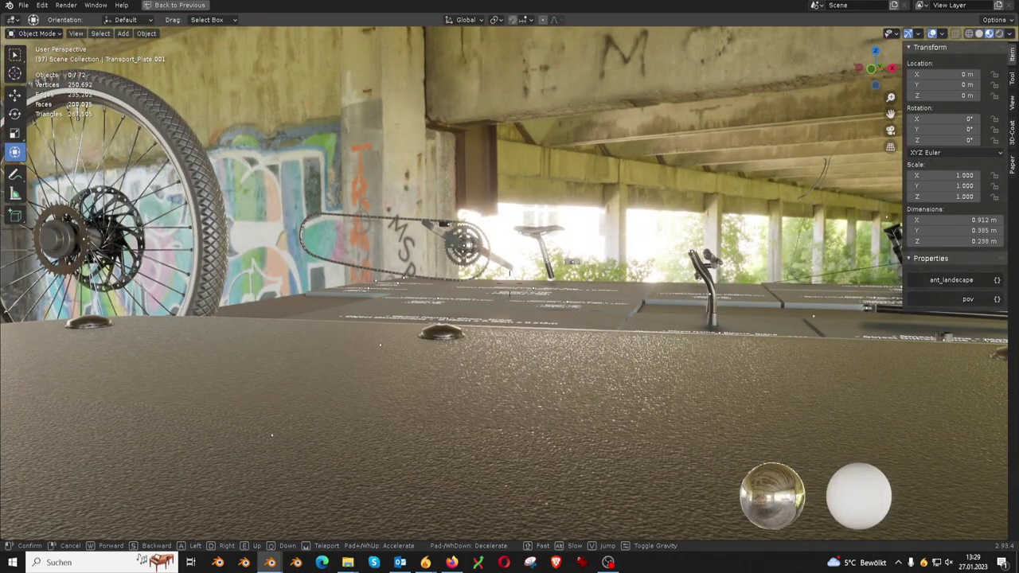
pyautogui.press('w')
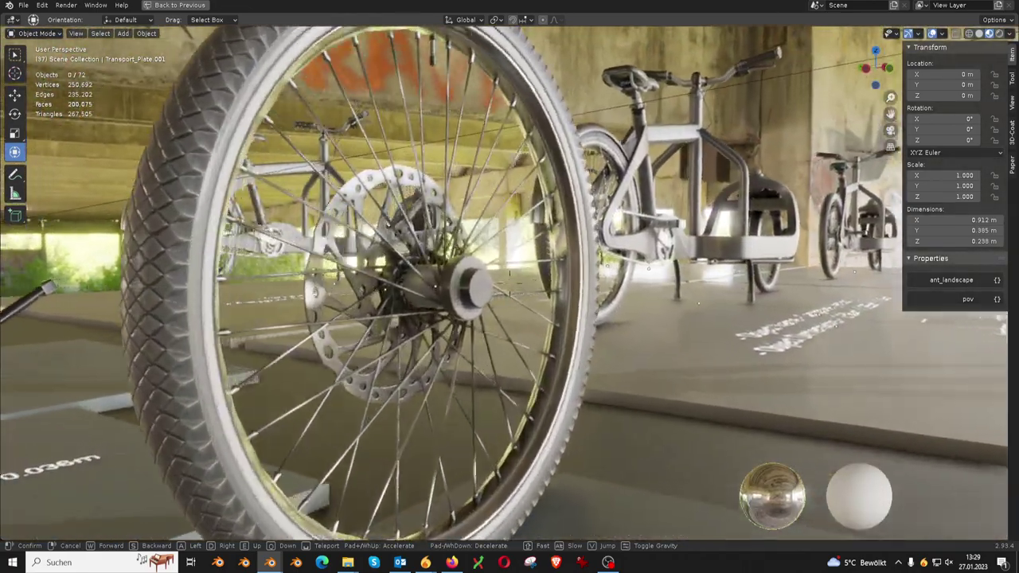
# Step: Circle to the wheel's brake-disc side, end the walk there, and orbit to a low side view
pyautogui.press('a')
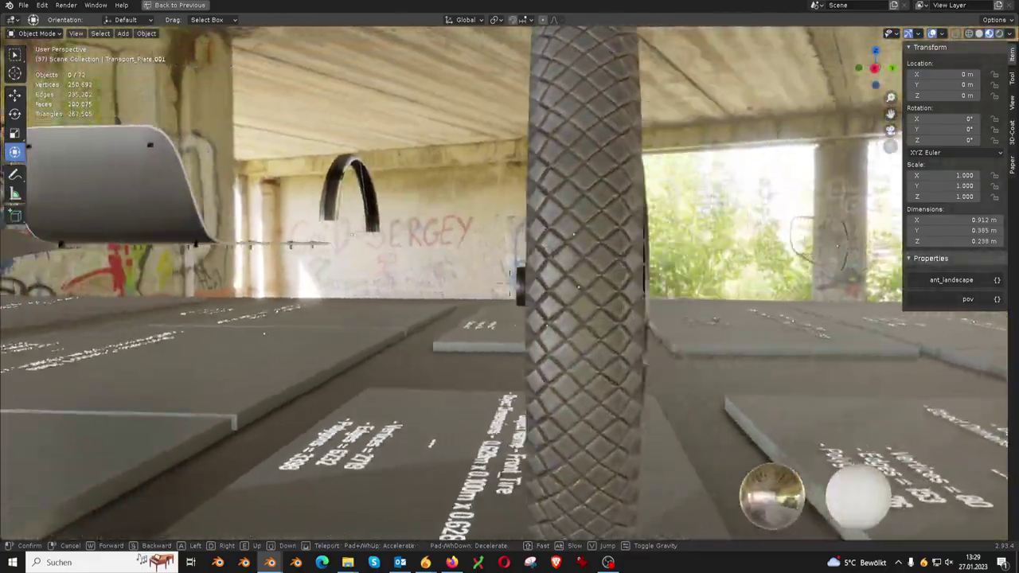
pyautogui.press('s')
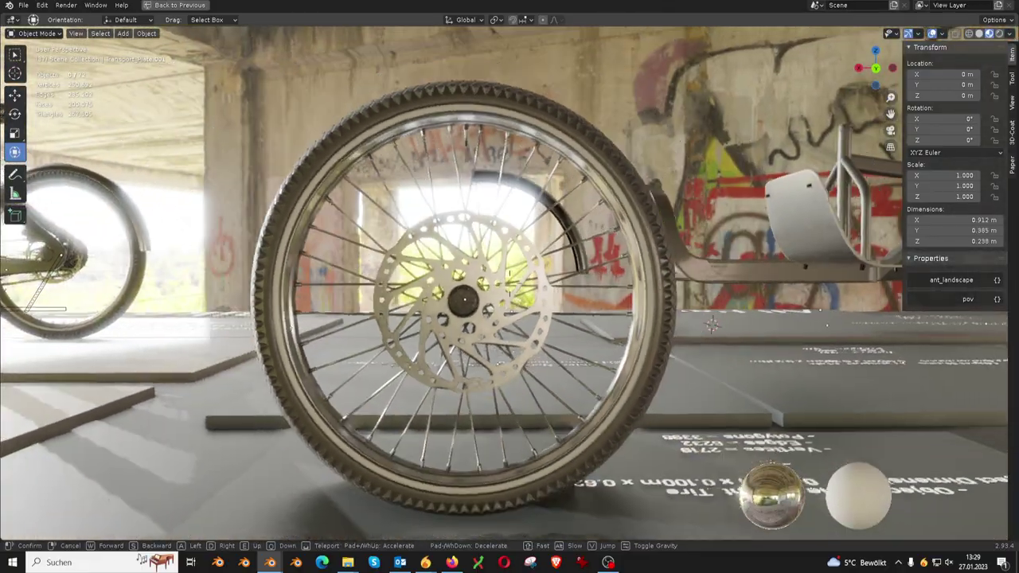
pyautogui.click(701, 323)
pyautogui.moveTo(491, 284); pyautogui.dragTo(579, 238, button='middle')
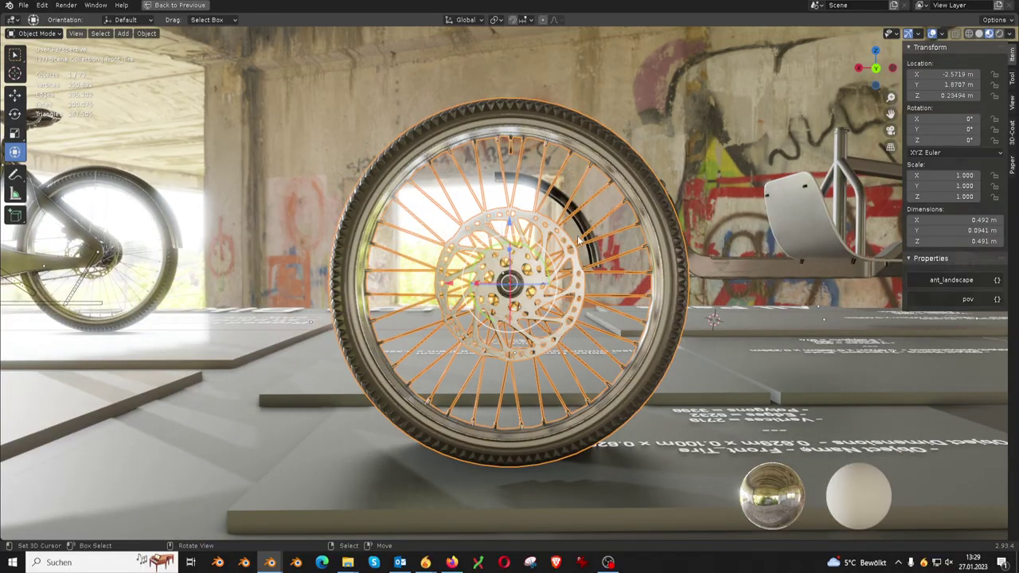
pyautogui.moveTo(371, 274)
pyautogui.mouseDown(button='middle')
pyautogui.moveTo(665, 248)
pyautogui.moveTo(659, 256)
pyautogui.mouseUp(button='middle')
# Step: Inspect the Front_Tire mesh in Edit Mode, then return to Object Mode at a three-quarter view
pyautogui.press('Tab')
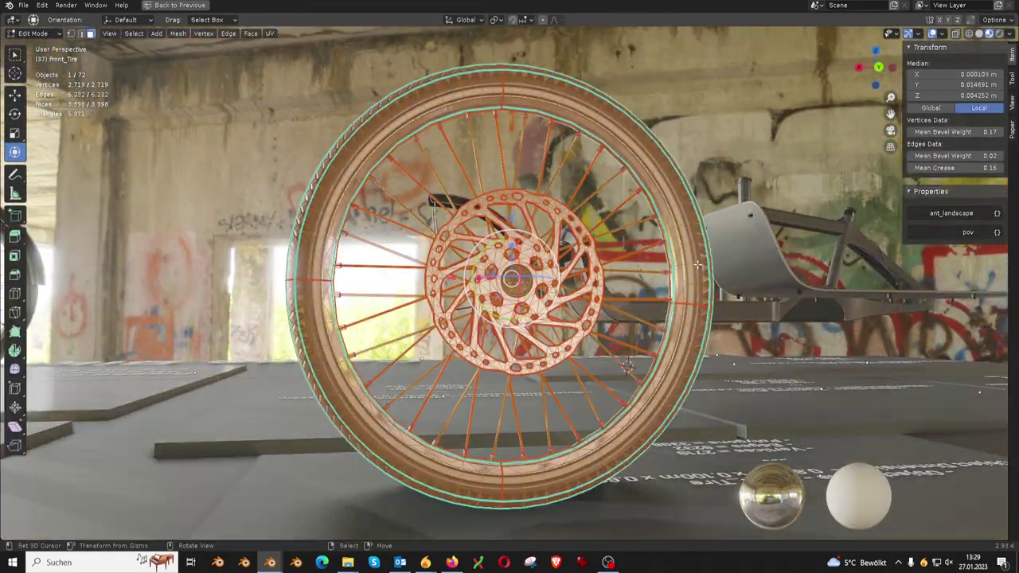
pyautogui.scroll(5, 659, 256)
pyautogui.scroll(3, 659, 256)
pyautogui.scroll(-6, 659, 256)
pyautogui.moveTo(659, 257)
pyautogui.mouseDown(button='middle')
pyautogui.moveTo(419, 263)
pyautogui.moveTo(474, 340)
pyautogui.moveTo(528, 356)
pyautogui.moveTo(597, 349)
pyautogui.moveTo(654, 322)
pyautogui.moveTo(689, 286)
pyautogui.moveTo(724, 275)
pyautogui.mouseUp(button='middle')
pyautogui.press('Tab')
pyautogui.moveTo(897, 318); pyautogui.dragTo(630, 305, button='middle')
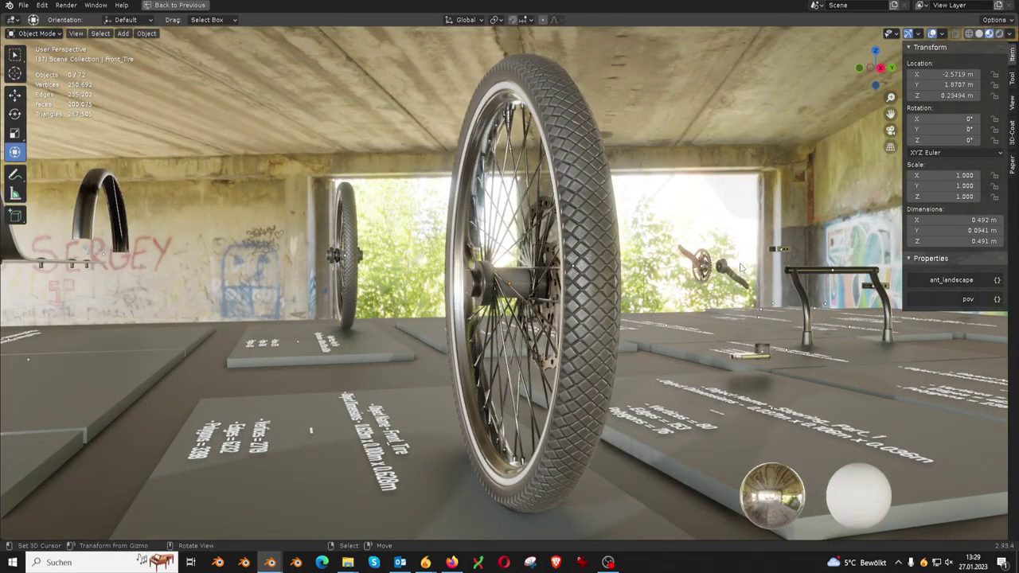
# Step: Frame and orbit around the bicycle stand and the Steering_Part_2 piece on its plate
pyautogui.press('KP_Decimal')
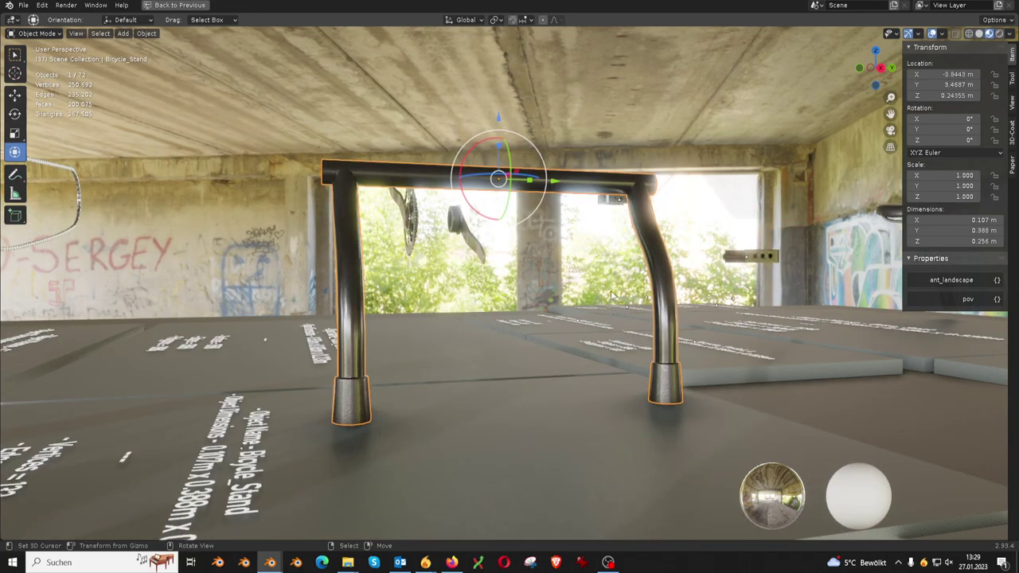
pyautogui.moveTo(845, 275)
pyautogui.mouseDown(button='middle')
pyautogui.moveTo(383, 264)
pyautogui.moveTo(449, 266)
pyautogui.mouseUp(button='middle')
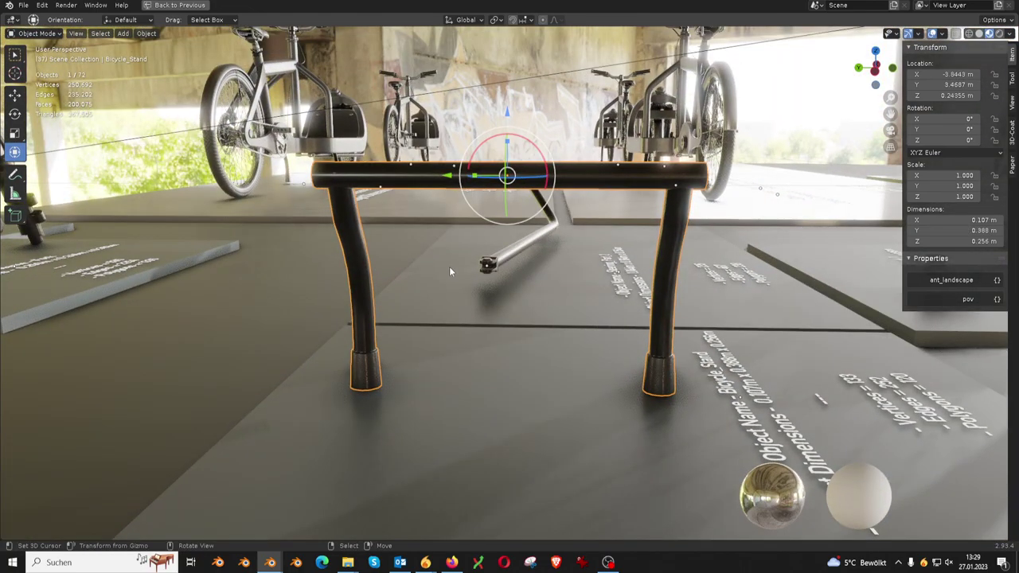
pyautogui.press('KP_Decimal')
pyautogui.moveTo(552, 243)
pyautogui.mouseDown(button='middle')
pyautogui.moveTo(565, 270)
pyautogui.moveTo(474, 305)
pyautogui.moveTo(478, 283)
pyautogui.mouseUp(button='middle')
pyautogui.scroll(-3, 478, 283)
# Step: Frame the fork and the bike seat, then select a cargo bike on its plate
pyautogui.press('KP_Decimal')
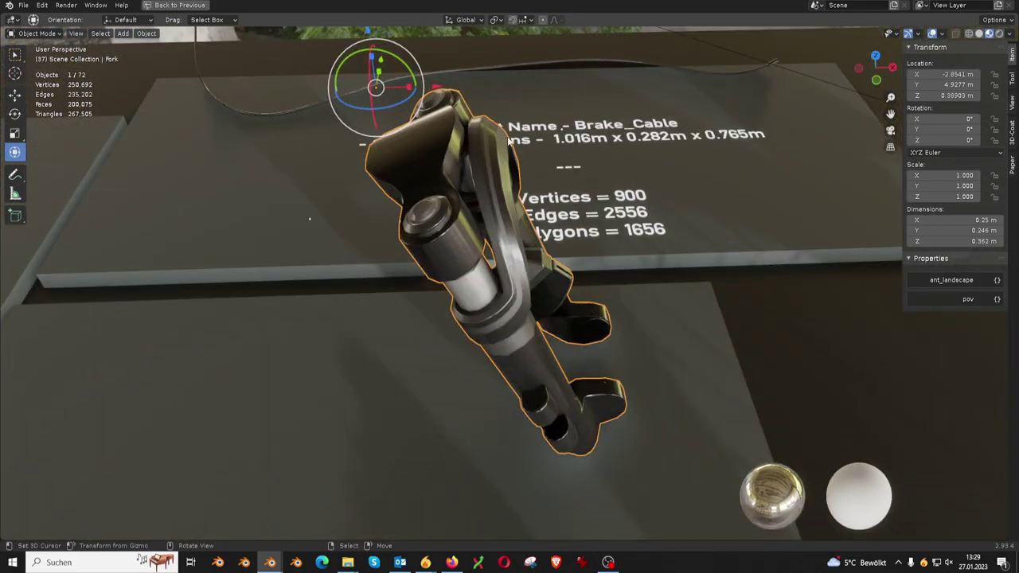
pyautogui.moveTo(499, 126)
pyautogui.mouseDown(button='middle')
pyautogui.moveTo(548, 288)
pyautogui.moveTo(410, 243)
pyautogui.moveTo(377, 221)
pyautogui.moveTo(212, 227)
pyautogui.moveTo(147, 243)
pyautogui.moveTo(373, 246)
pyautogui.moveTo(360, 184)
pyautogui.moveTo(656, 188)
pyautogui.moveTo(495, 177)
pyautogui.moveTo(430, 198)
pyautogui.mouseUp(button='middle')
pyautogui.scroll(-2, 147, 244)
pyautogui.press('KP_Decimal')
pyautogui.scroll(-3, 430, 197)
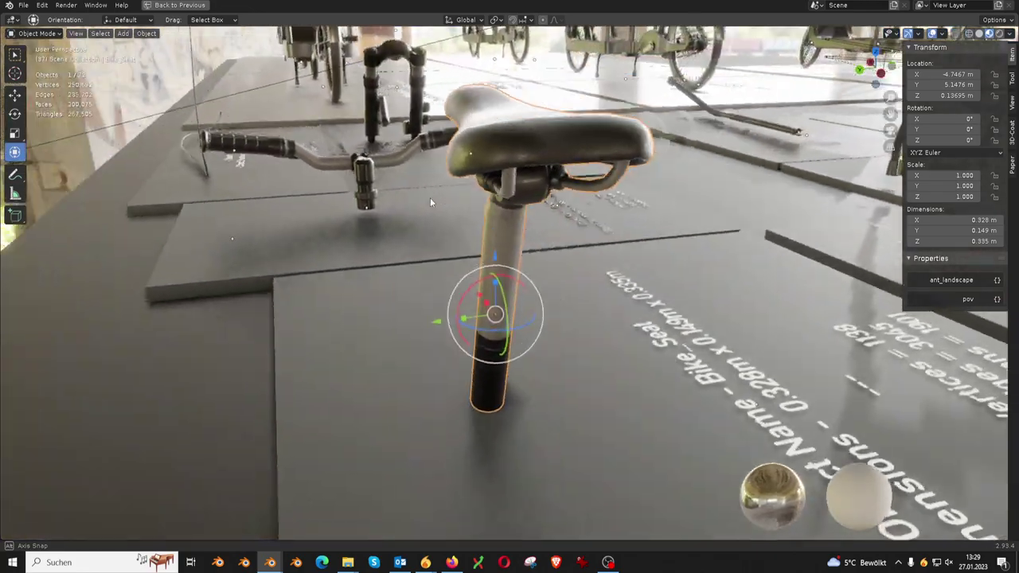
pyautogui.scroll(-3, 465, 159)
pyautogui.scroll(-2, 465, 159)
pyautogui.moveTo(464, 159); pyautogui.dragTo(415, 83, button='middle')
pyautogui.click(414, 83)
# Step: Frame and orbit each cargo bike version, finishing on Cargobike_Version_3 seen from above
pyautogui.press('KP_Decimal')
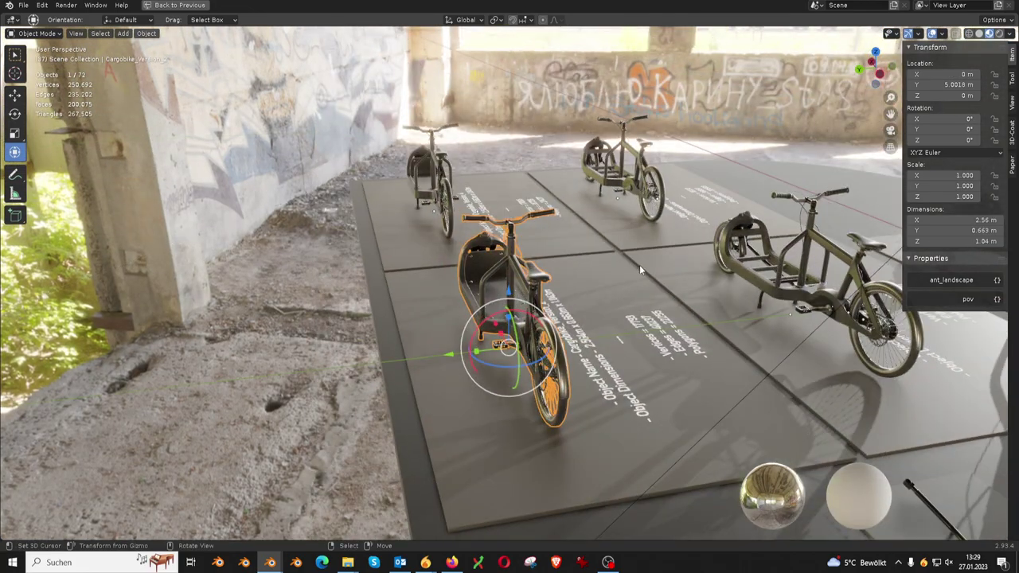
pyautogui.moveTo(640, 264); pyautogui.dragTo(639, 258, button='middle')
pyautogui.scroll(-3, 640, 259)
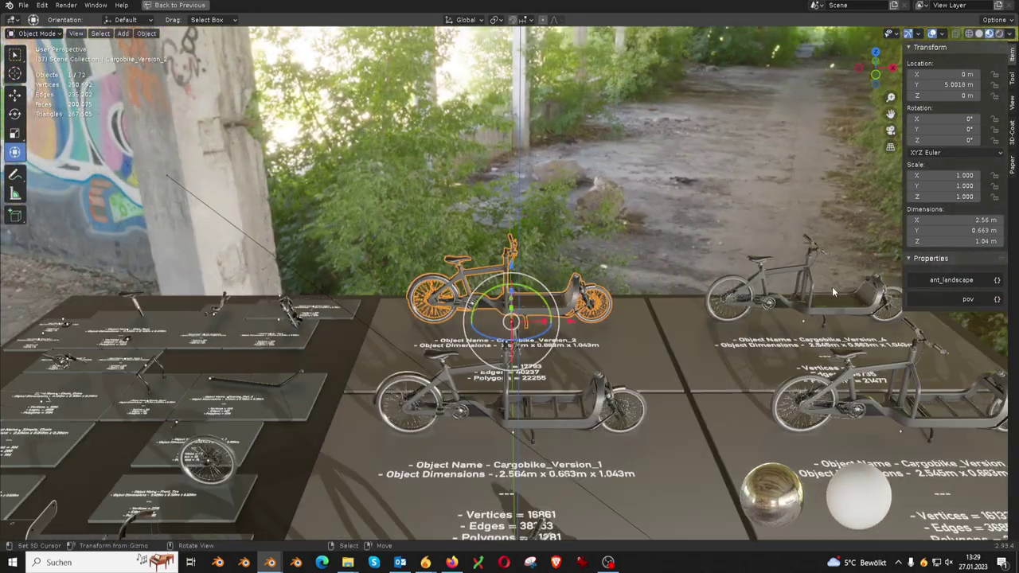
pyautogui.click(705, 295)
pyautogui.press('KP_Decimal')
pyautogui.moveTo(676, 324)
pyautogui.mouseDown(button='middle')
pyautogui.moveTo(723, 324)
pyautogui.moveTo(679, 310)
pyautogui.mouseUp(button='middle')
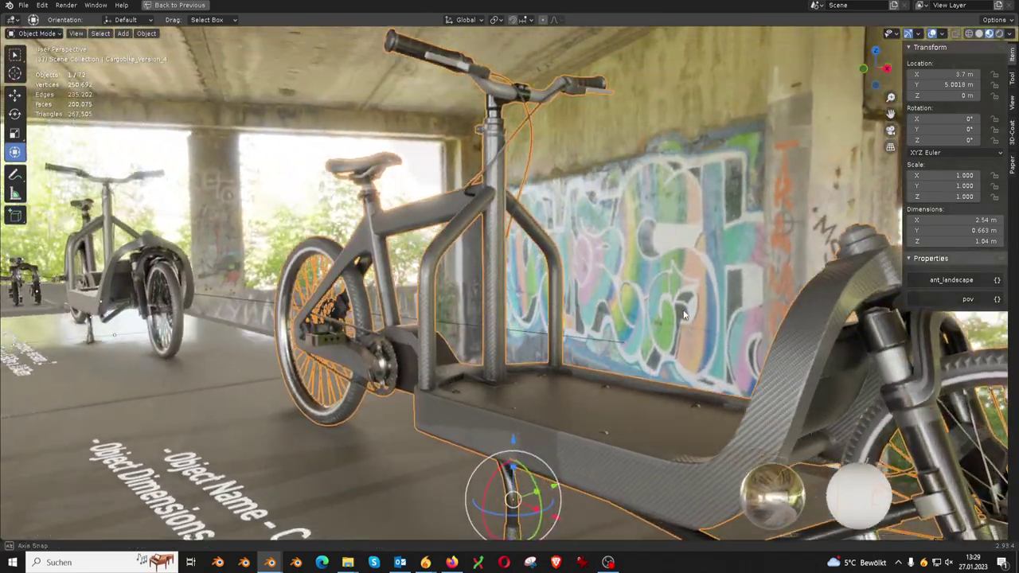
pyautogui.scroll(-3, 271, 349)
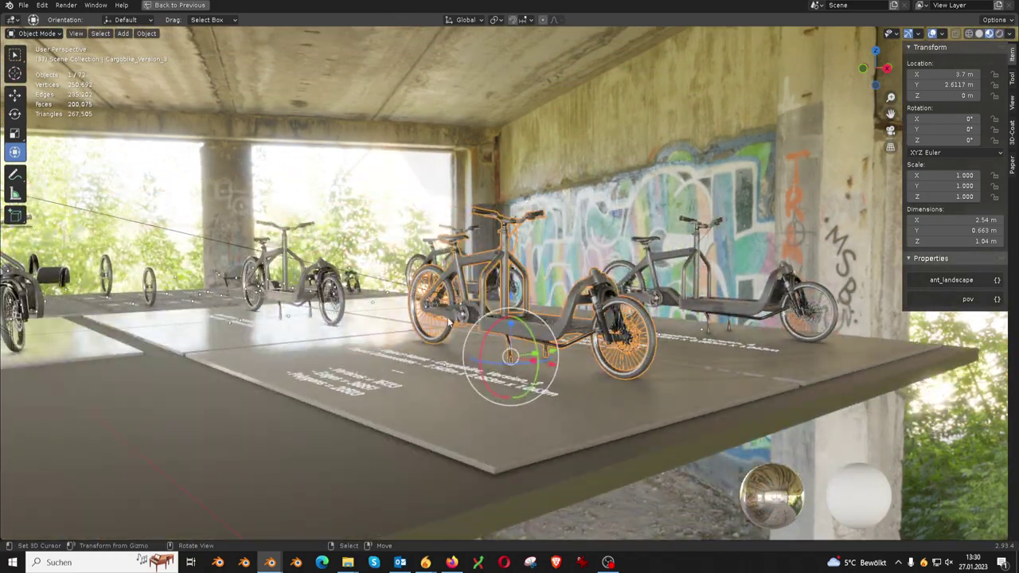
pyautogui.click(474, 315)
pyautogui.press('KP_Decimal')
pyautogui.moveTo(475, 315)
pyautogui.mouseDown(button='middle')
pyautogui.moveTo(590, 347)
pyautogui.moveTo(607, 328)
pyautogui.moveTo(573, 274)
pyautogui.moveTo(528, 270)
pyautogui.moveTo(572, 302)
pyautogui.moveTo(605, 159)
pyautogui.moveTo(572, 153)
pyautogui.moveTo(620, 127)
pyautogui.moveTo(786, 131)
pyautogui.moveTo(673, 139)
pyautogui.moveTo(660, 200)
pyautogui.moveTo(753, 464)
pyautogui.moveTo(789, 200)
pyautogui.moveTo(740, 243)
pyautogui.moveTo(645, 283)
pyautogui.moveTo(428, 301)
pyautogui.moveTo(613, 321)
pyautogui.moveTo(690, 359)
pyautogui.moveTo(465, 190)
pyautogui.moveTo(600, 326)
pyautogui.moveTo(354, 229)
pyautogui.moveTo(440, 237)
pyautogui.mouseUp(button='middle')
pyautogui.scroll(5, 573, 274)
# Step: Play the animation, then select the brake cable and orbit to a side view of the bike
pyautogui.press('space')
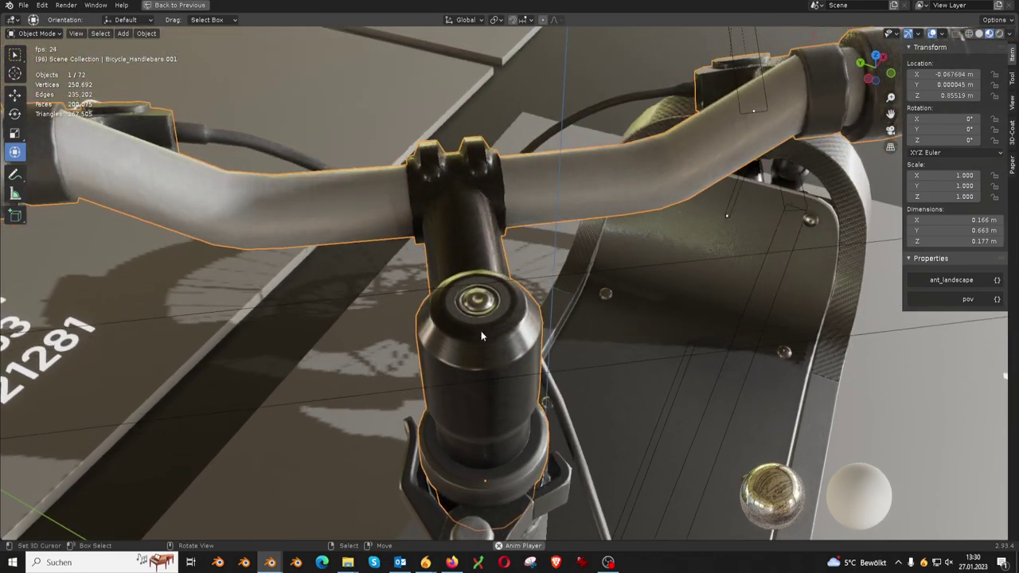
pyautogui.click(564, 271)
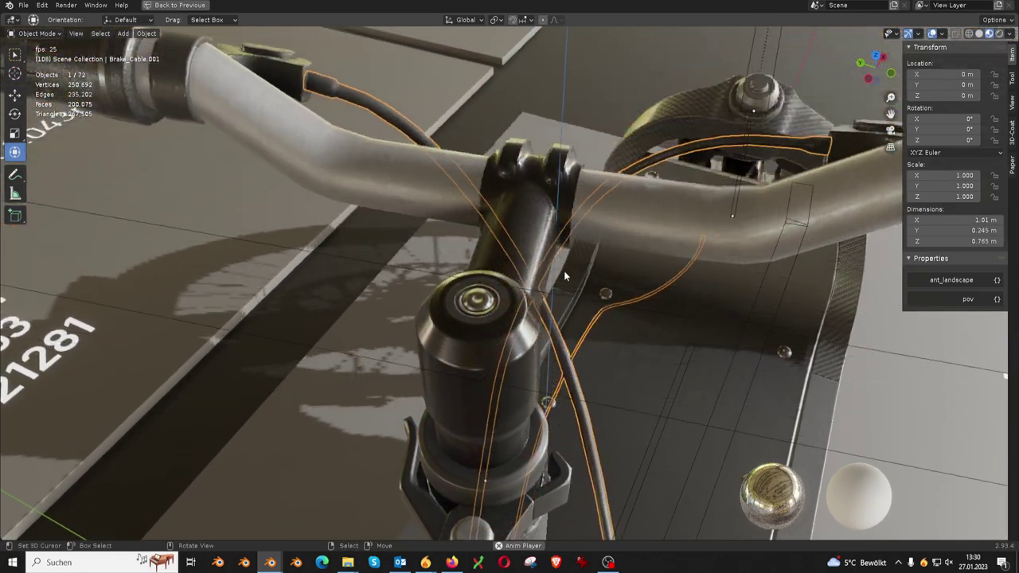
pyautogui.moveTo(583, 149); pyautogui.dragTo(629, 342, button='middle')
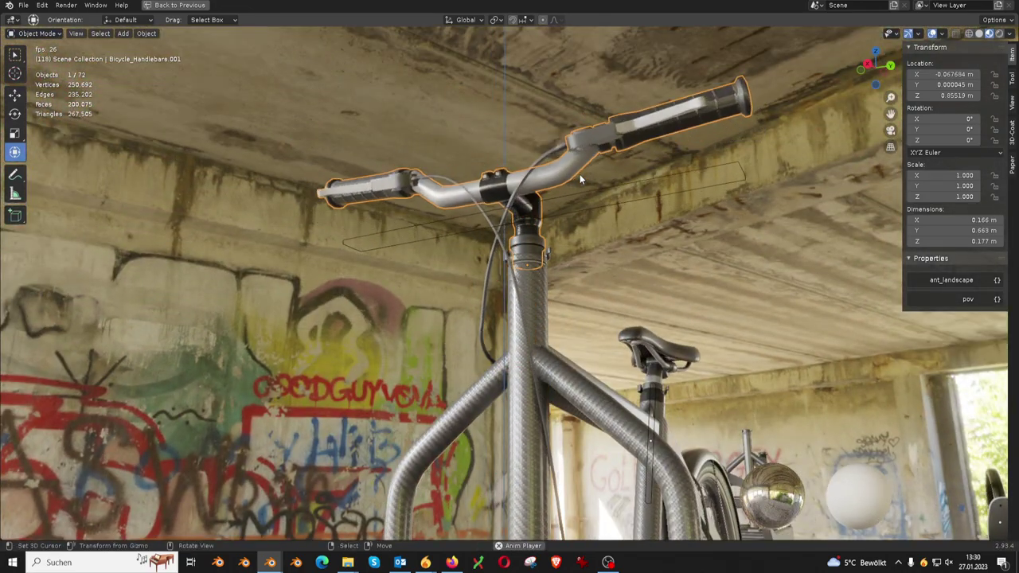
# Step: Toggle the handlebars into Edit Mode and back, then restore the full Shading layout
pyautogui.click(580, 173)
pyautogui.press('Tab')
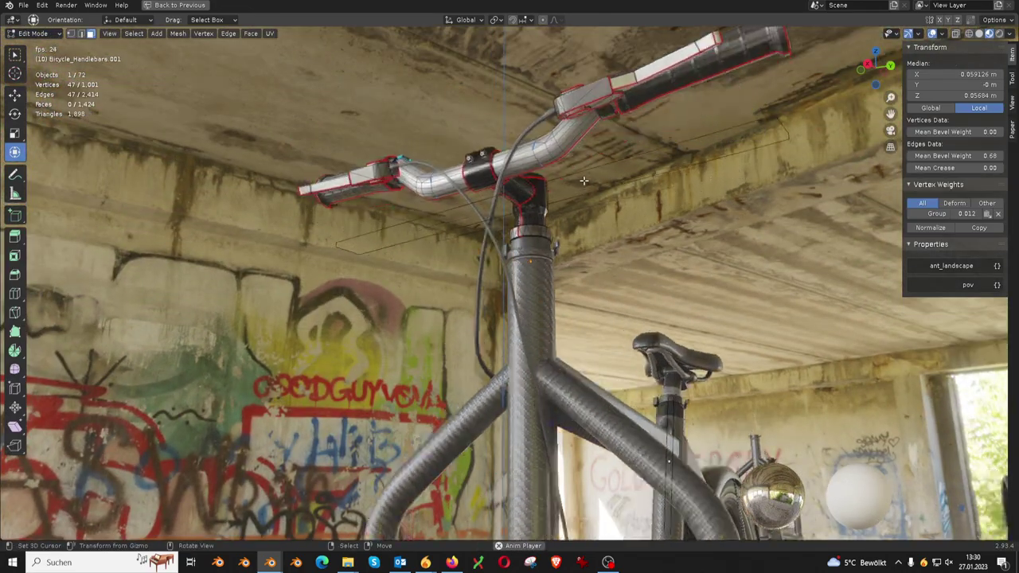
pyautogui.press('Tab')
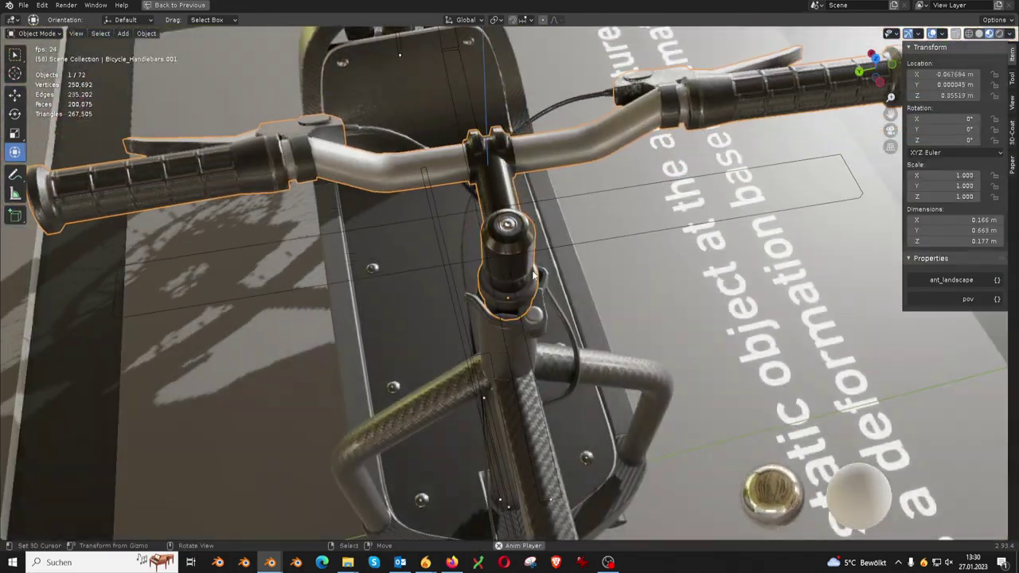
pyautogui.hotkey('ctrl', 'space')
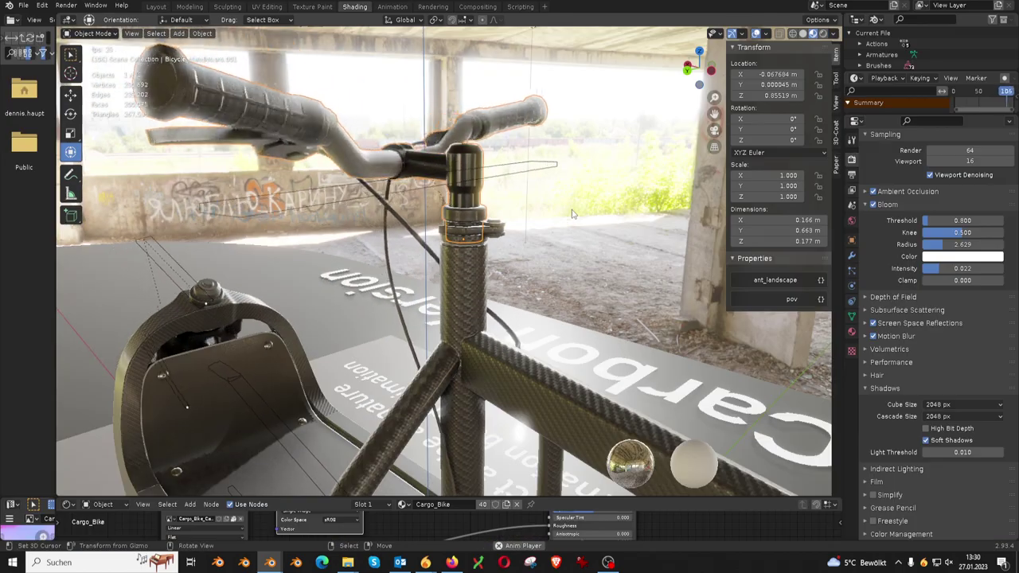
# Step: Enlarge the node editor and image editor areas and pan the material node tree into view
pyautogui.moveTo(549, 496); pyautogui.dragTo(557, 228)
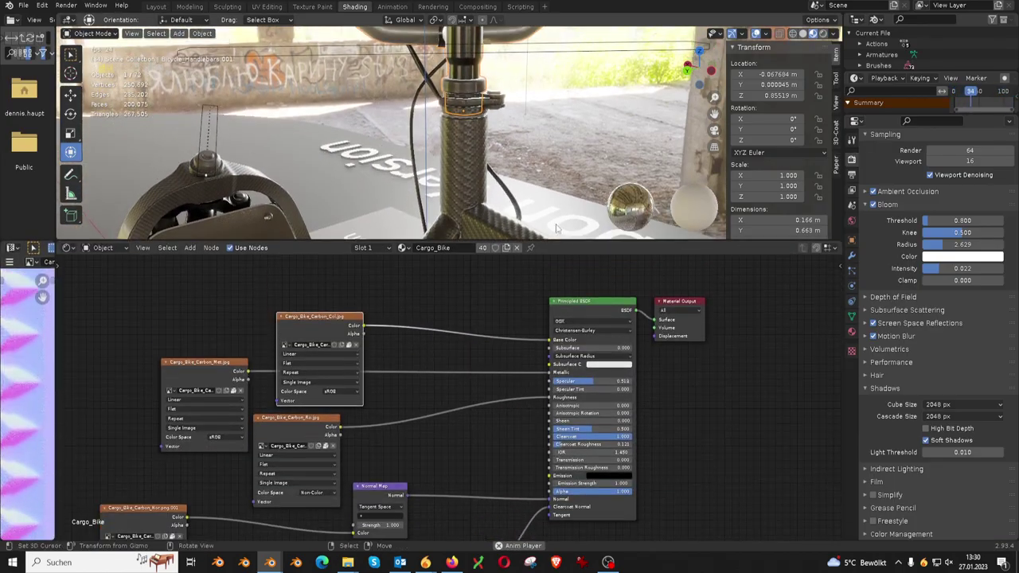
pyautogui.moveTo(55, 335); pyautogui.dragTo(393, 362)
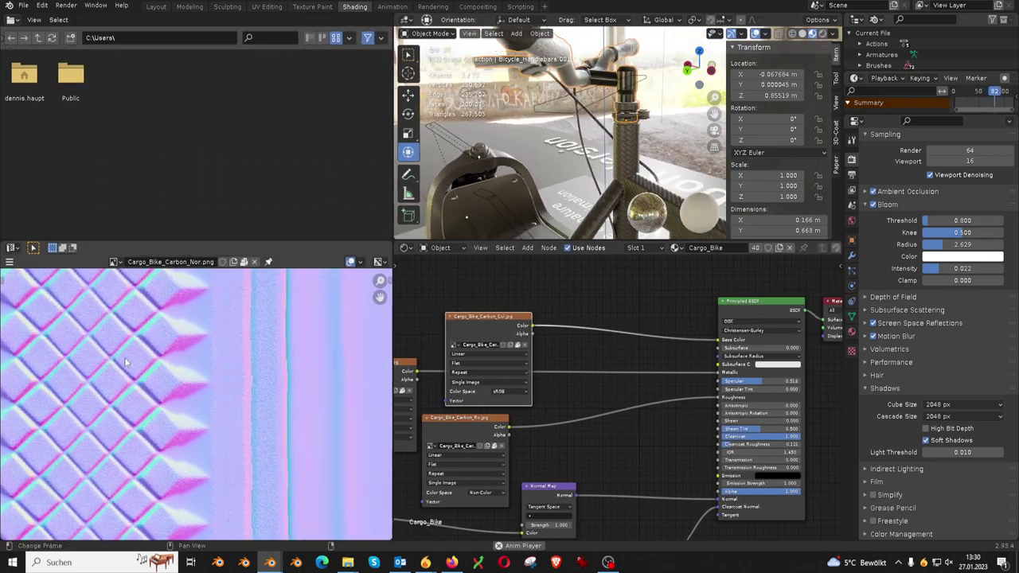
pyautogui.moveTo(567, 346); pyautogui.dragTo(664, 363, button='middle')
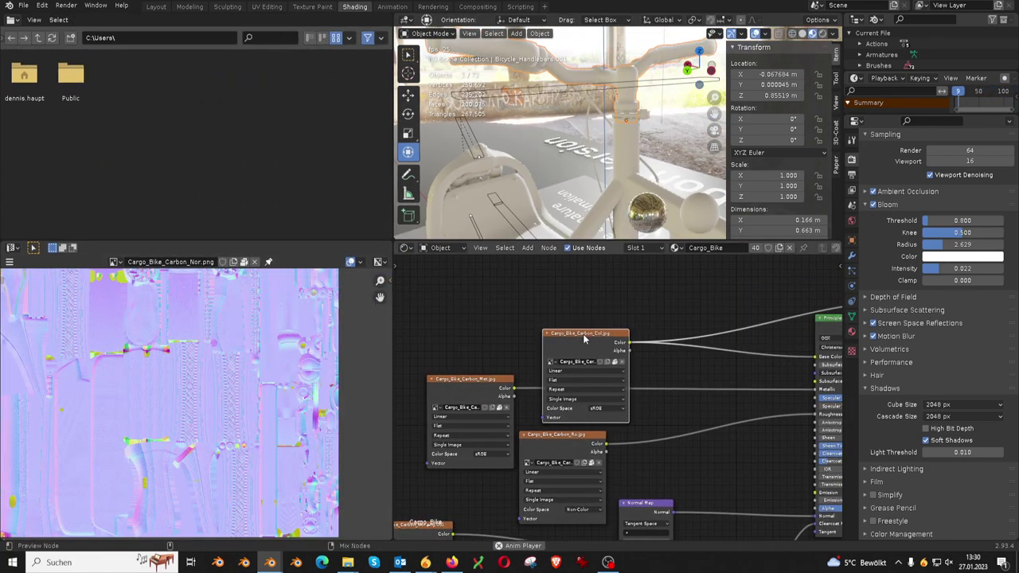
# Step: Display the Carbon Col, Met and Nor textures in turn, ending on Cargo_Bike_Carbon_Ro.jpg
pyautogui.click(129, 288)
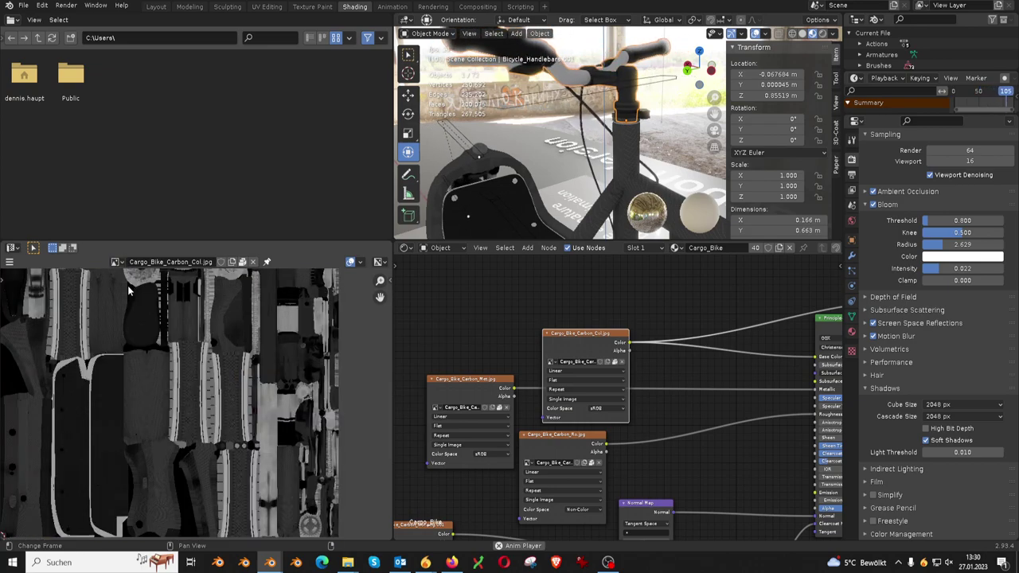
pyautogui.scroll(2, 215, 373)
pyautogui.scroll(2, 216, 375)
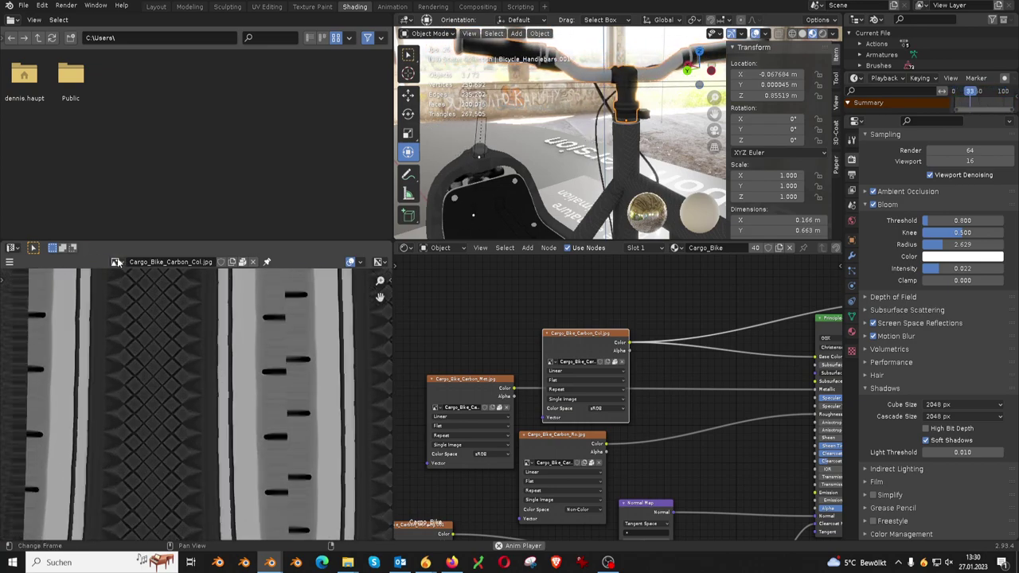
pyautogui.click(132, 298)
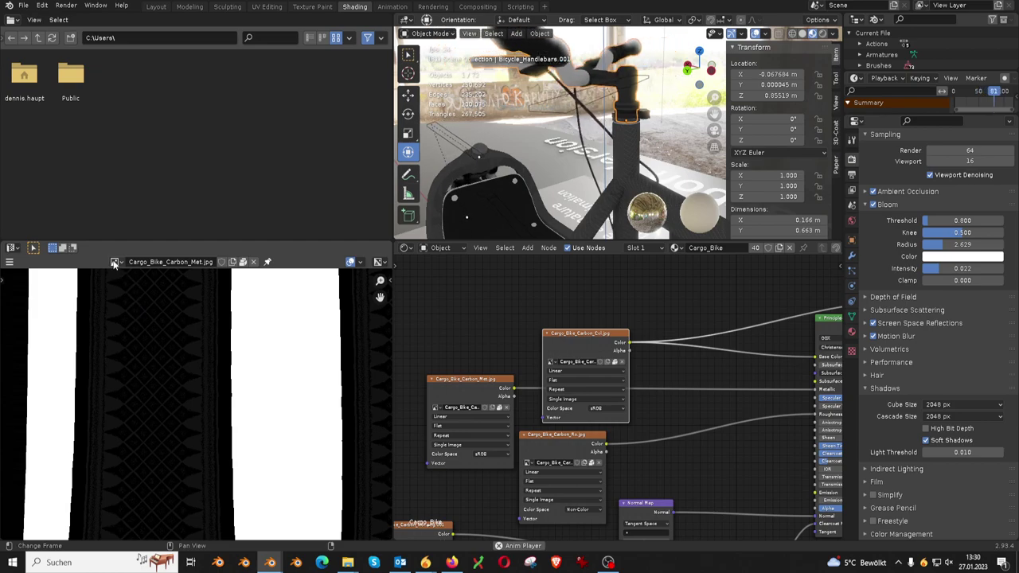
pyautogui.click(139, 309)
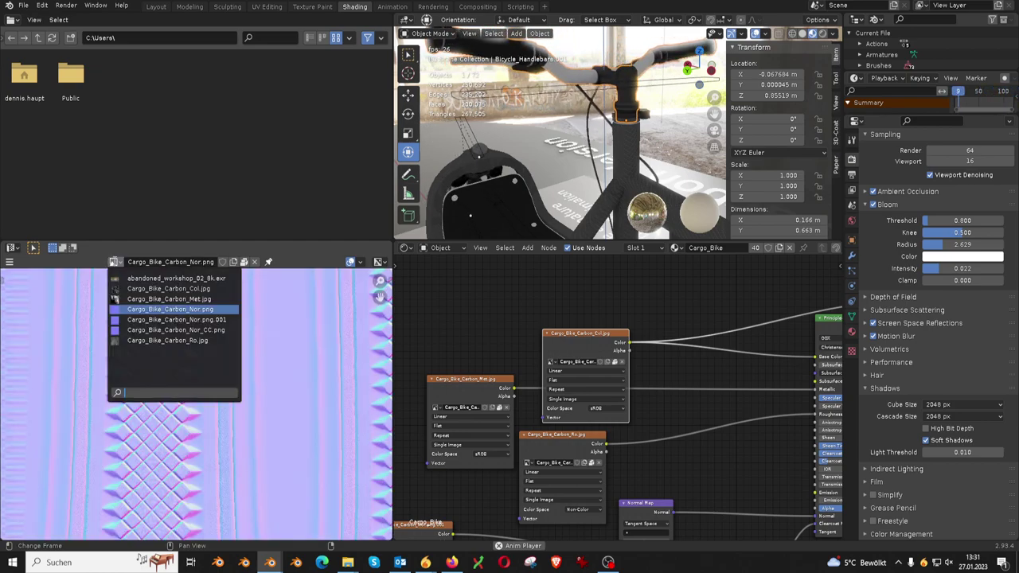
pyautogui.click(149, 341)
pyautogui.scroll(-2, 216, 378)
pyautogui.scroll(-2, 216, 378)
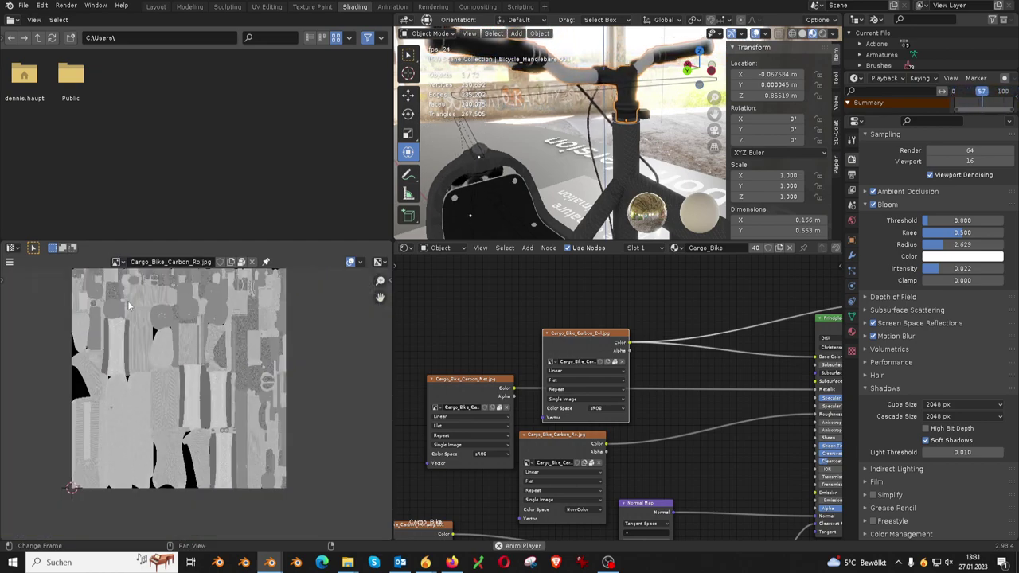
pyautogui.scroll(-1, 221, 350)
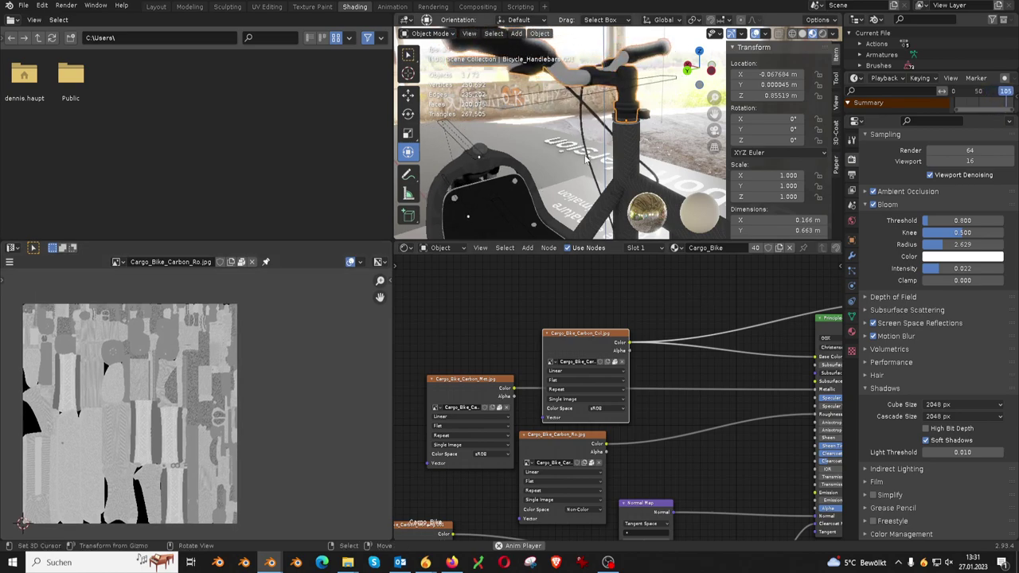
pyautogui.moveTo(662, 328); pyautogui.dragTo(606, 340, button='middle')
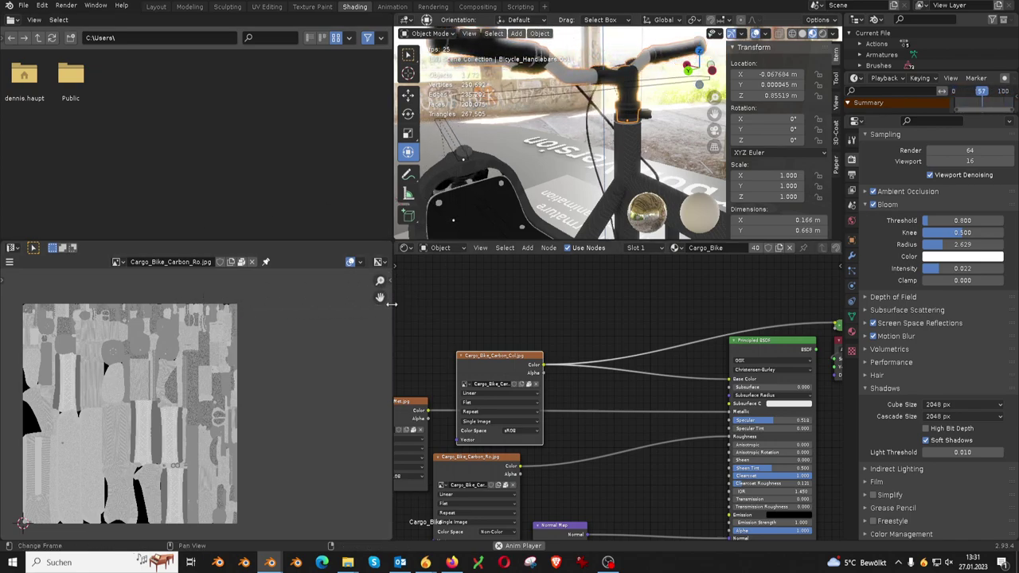
# Step: Collapse the file browser and image editor, enlarge the 3D viewport, and pan to the normal map nodes
pyautogui.moveTo(391, 303); pyautogui.dragTo(17, 303)
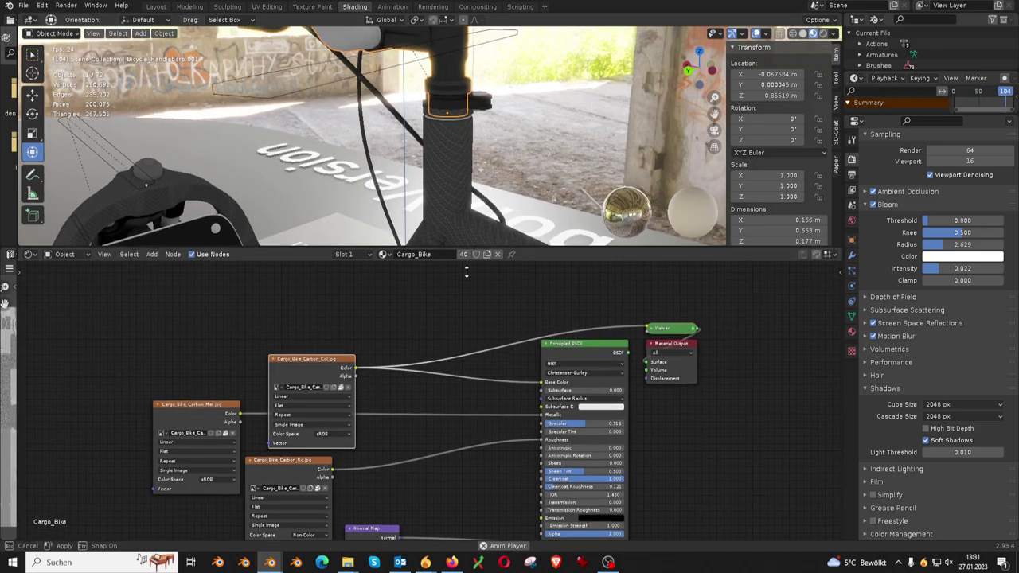
pyautogui.moveTo(472, 242); pyautogui.dragTo(477, 337)
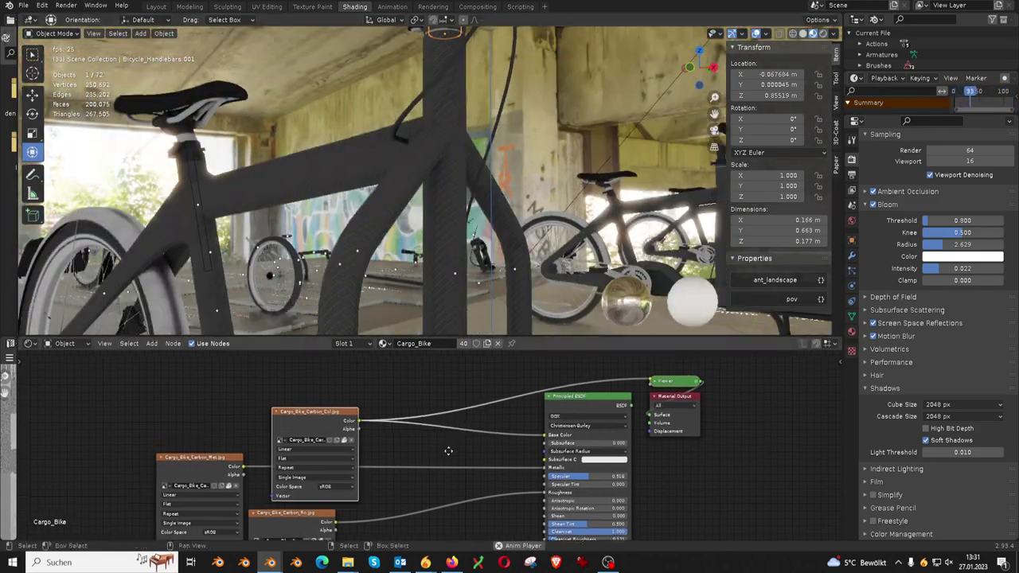
pyautogui.moveTo(278, 450); pyautogui.dragTo(333, 410, button='middle')
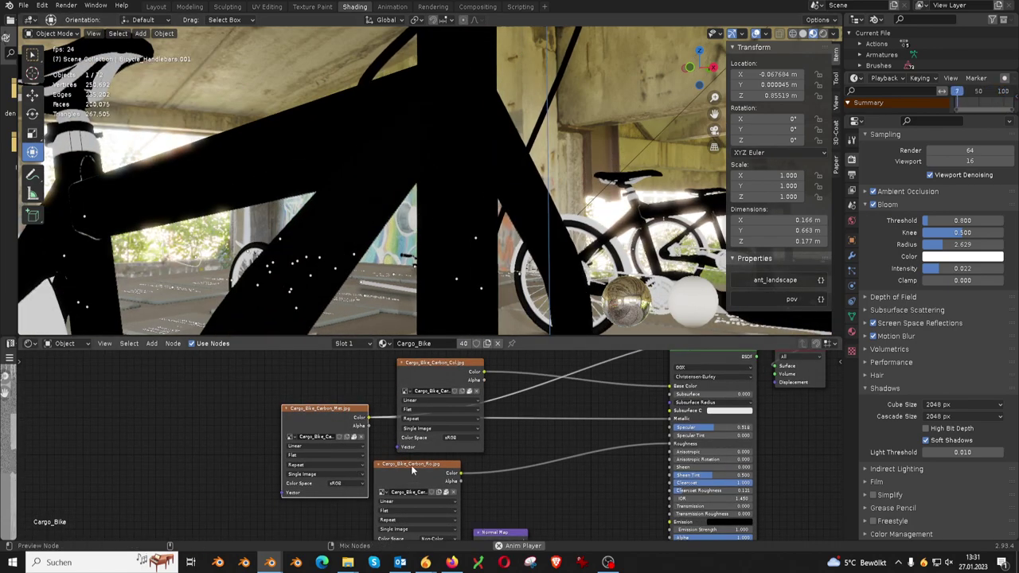
pyautogui.moveTo(512, 520); pyautogui.dragTo(500, 395, button='middle')
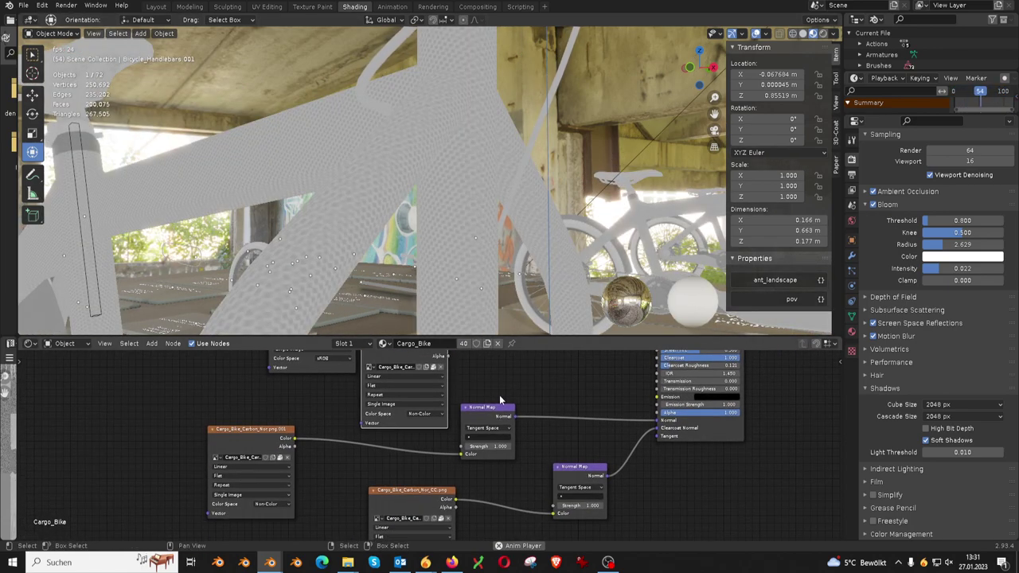
# Step: Preview the carbon normal map, then the Nor_CC map, then the full Principled BSDF shader
pyautogui.keyDown('ctrl'); pyautogui.keyDown('shift'); pyautogui.click(269, 438); pyautogui.keyUp('shift'); pyautogui.keyUp('ctrl')
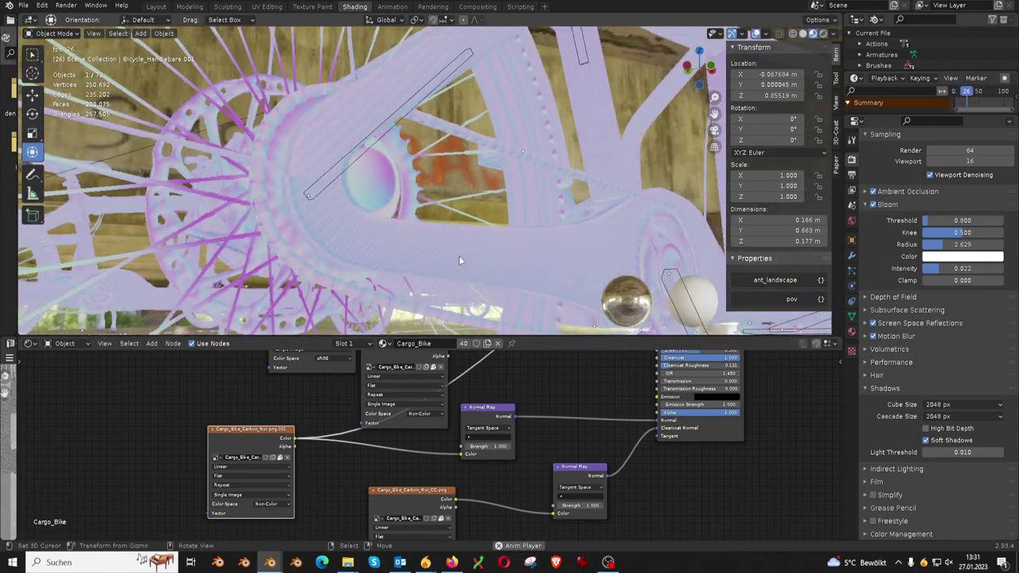
pyautogui.keyDown('ctrl'); pyautogui.keyDown('shift'); pyautogui.click(412, 492); pyautogui.keyUp('shift'); pyautogui.keyUp('ctrl')
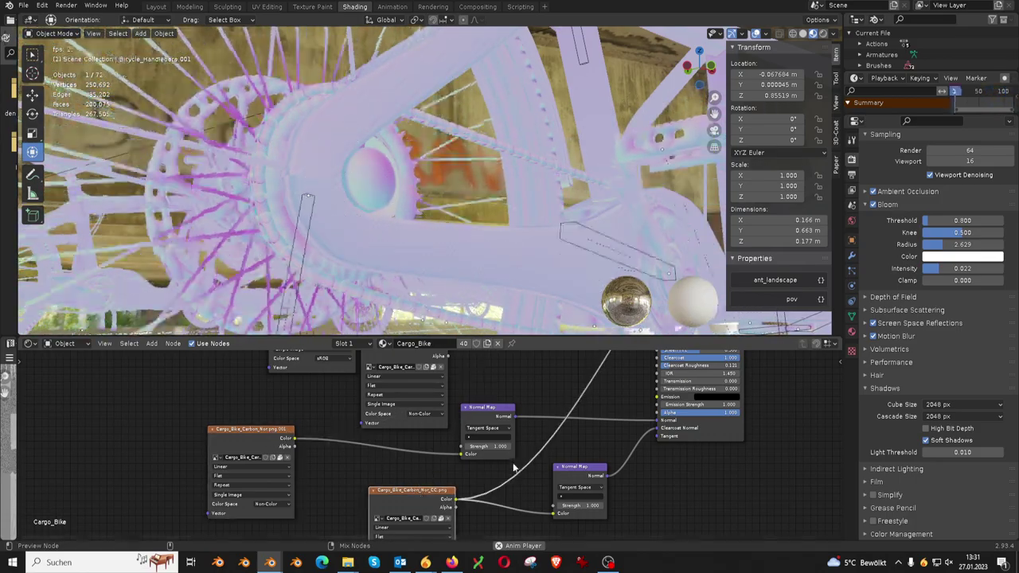
pyautogui.moveTo(599, 400); pyautogui.dragTo(419, 477, button='middle')
pyautogui.scroll(-2, 420, 478)
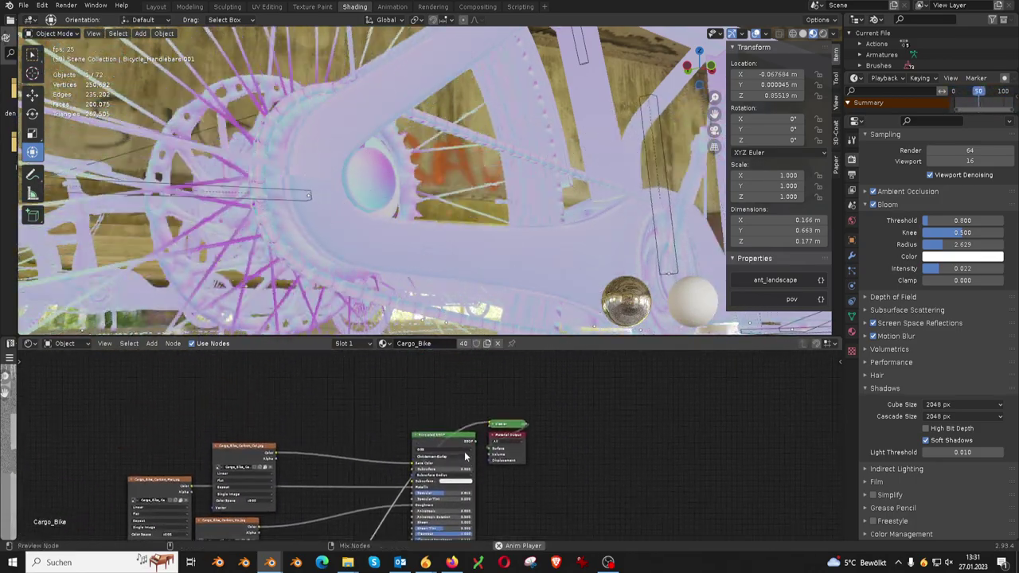
pyautogui.keyDown('ctrl'); pyautogui.keyDown('shift'); pyautogui.click(466, 456); pyautogui.keyUp('shift'); pyautogui.keyUp('ctrl')
pyautogui.moveTo(573, 511); pyautogui.dragTo(604, 419, button='middle')
# Step: Revert the Clearcoat edit to 1.000 and enlarge the viewport to show the whole carbon cargo bike
pyautogui.moveTo(449, 507); pyautogui.dragTo(427, 430, button='middle')
pyautogui.scroll(1, 428, 430)
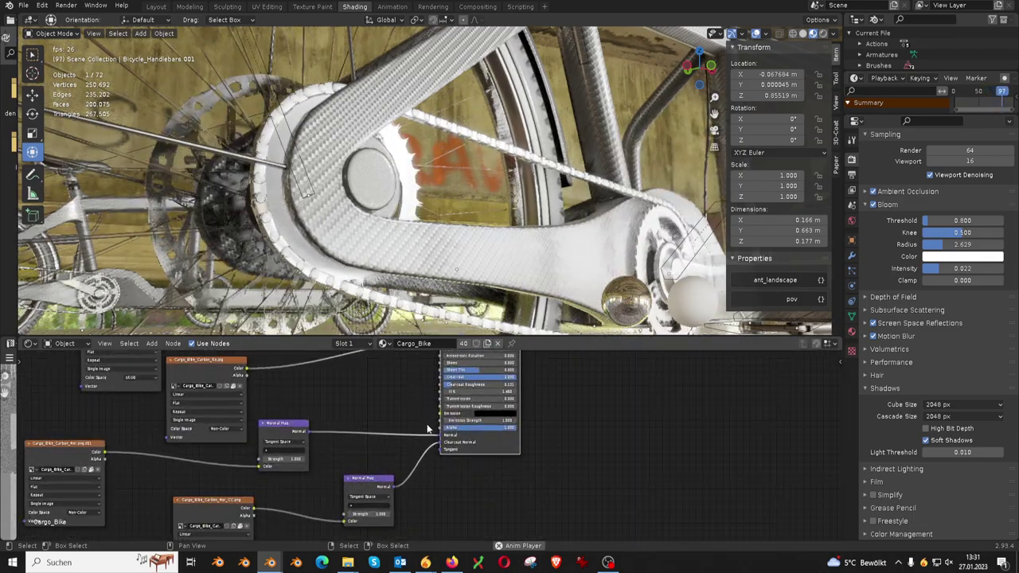
pyautogui.moveTo(505, 383); pyautogui.dragTo(493, 406, button='middle')
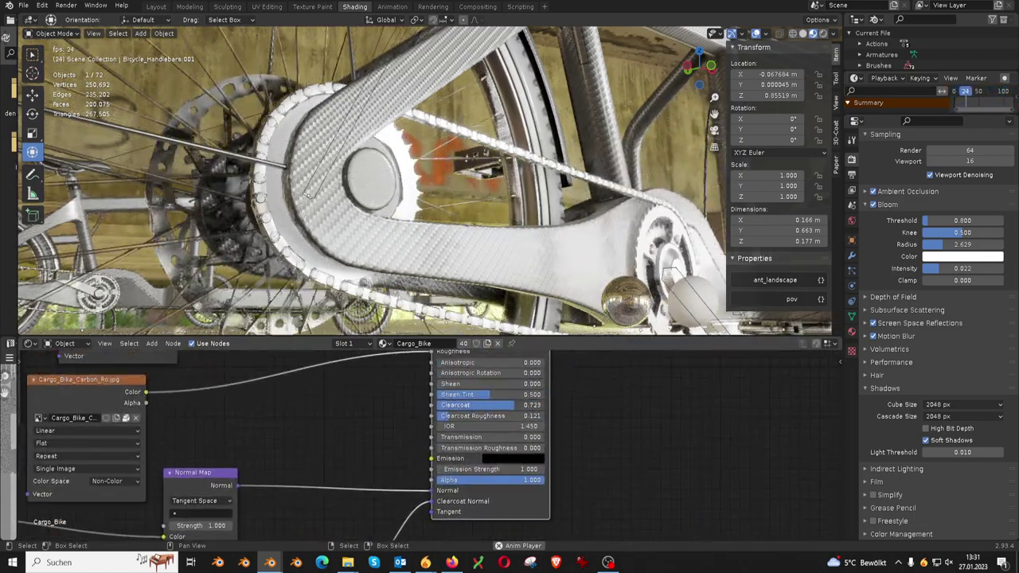
pyautogui.press('BackSpace')
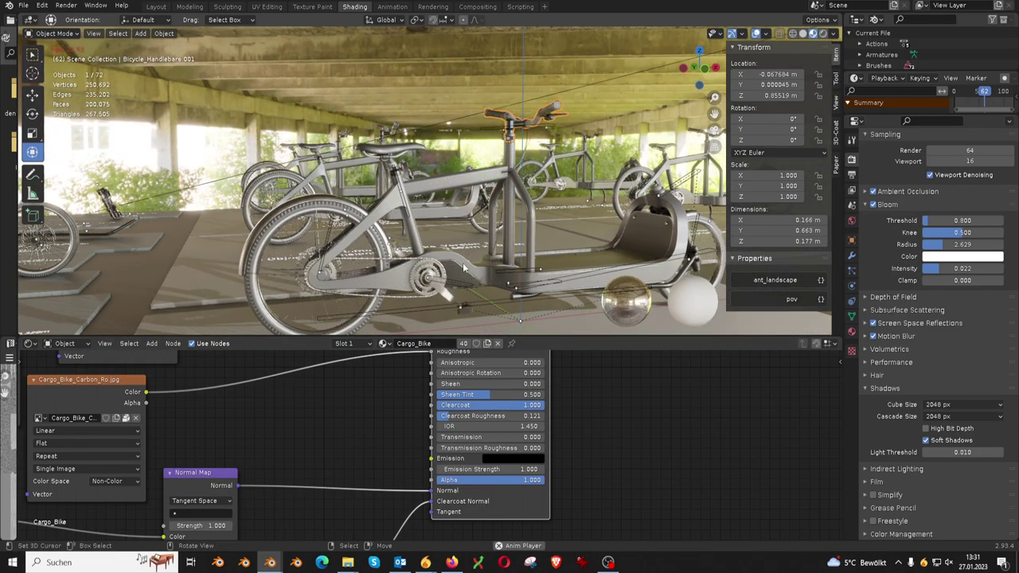
pyautogui.moveTo(585, 337); pyautogui.dragTo(585, 487)
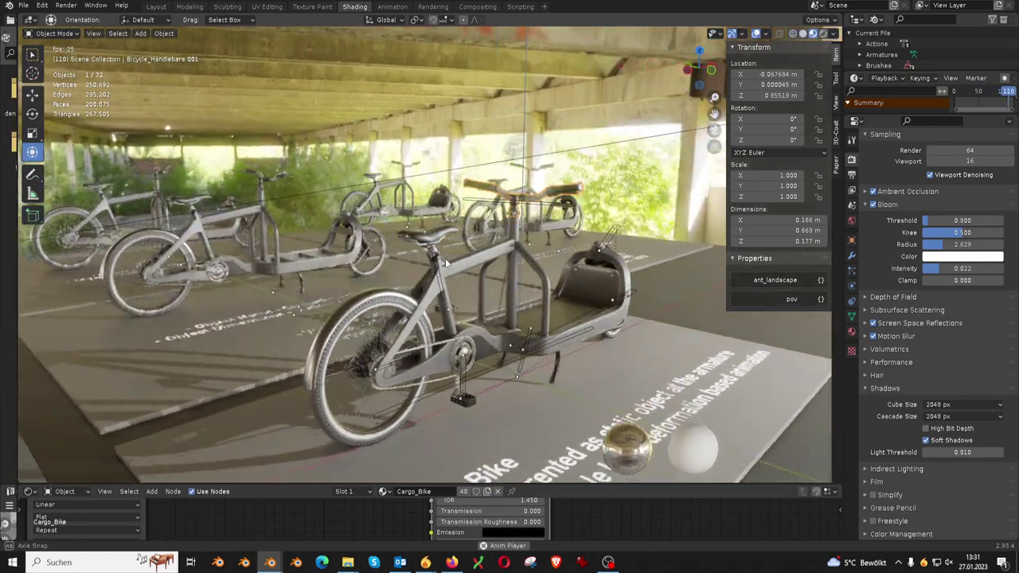